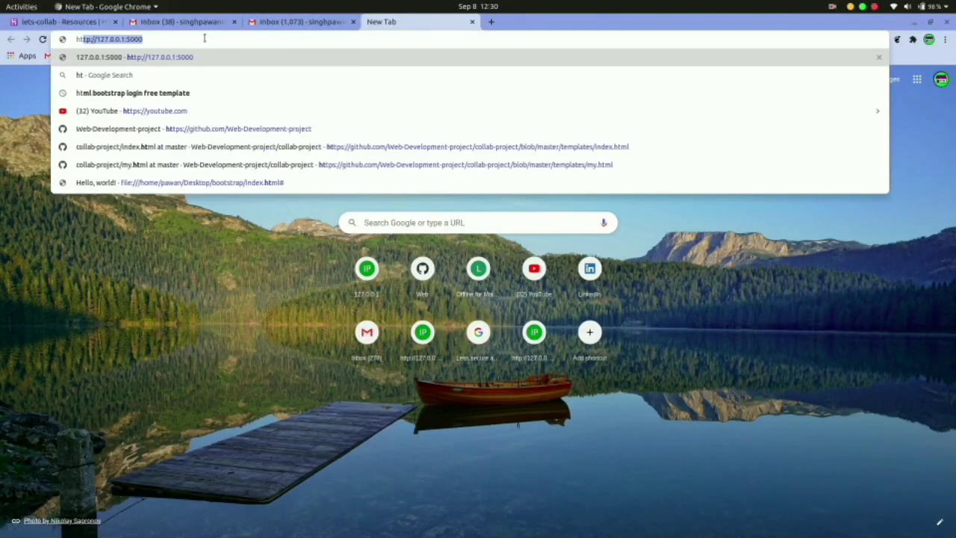
Step: Go to lets-collab.herokuapp.com in Chrome, clearing the unwanted address autocompletion
text(tps:/)
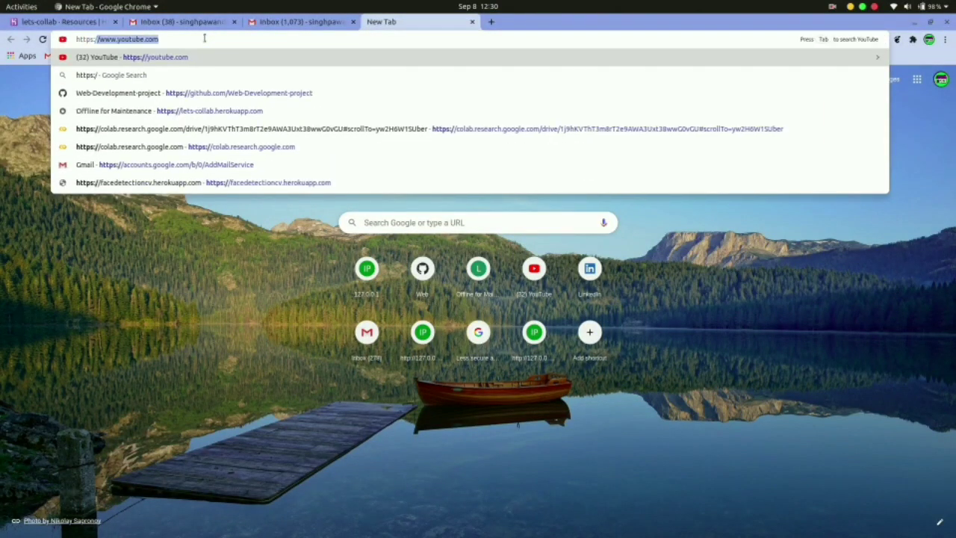
text(/)
key(BackSpace)
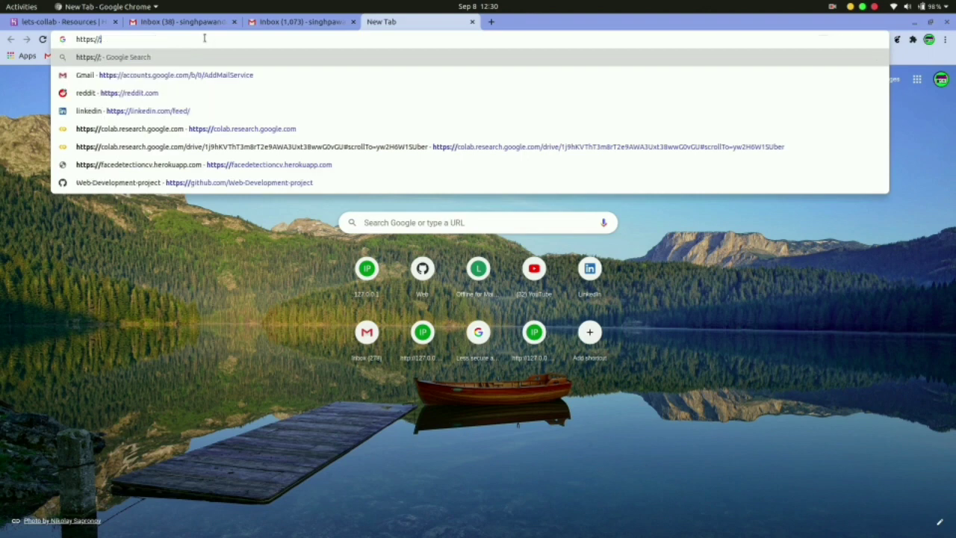
text(e)
key(BackSpace)
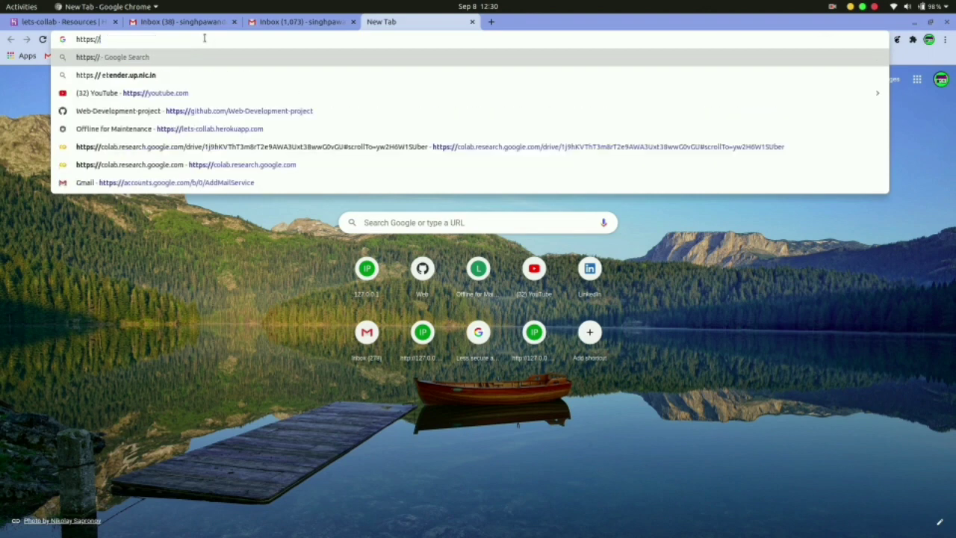
text(le)
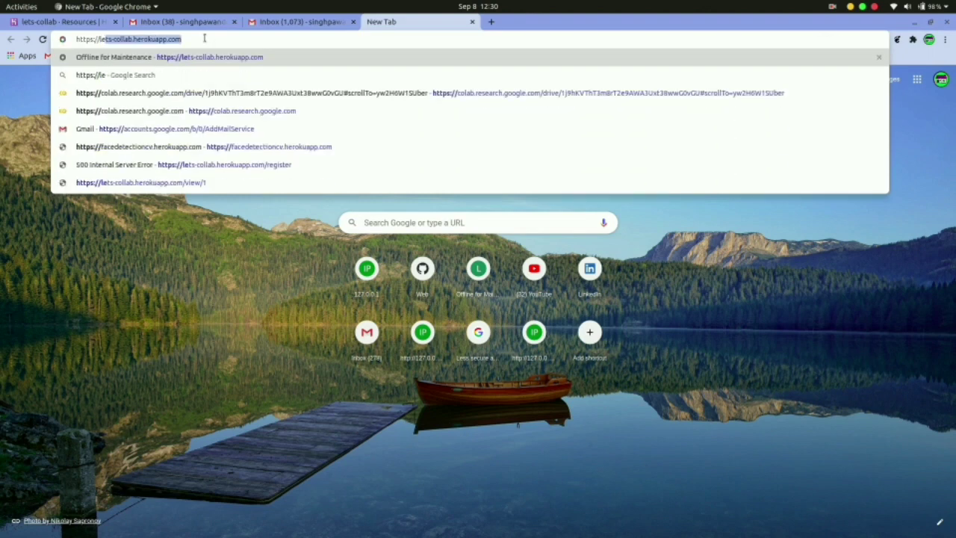
text(ts)
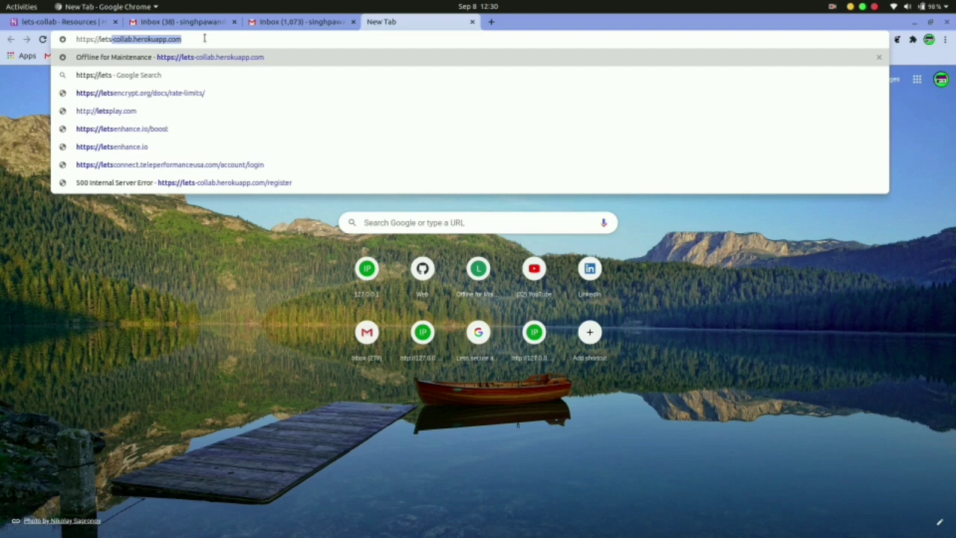
key(Return)
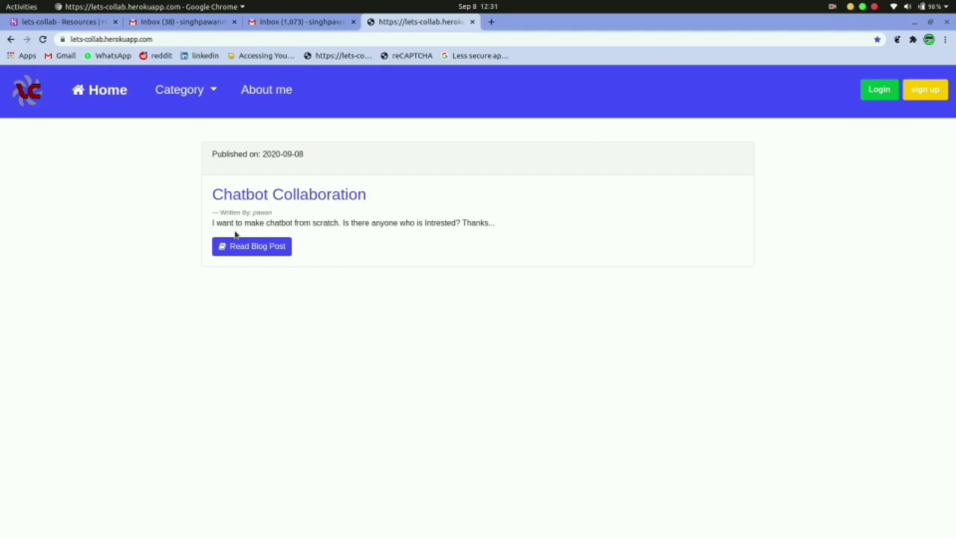
Step: View the full Chatbot Collaboration post, then go to the sign-up form
click(239, 247)
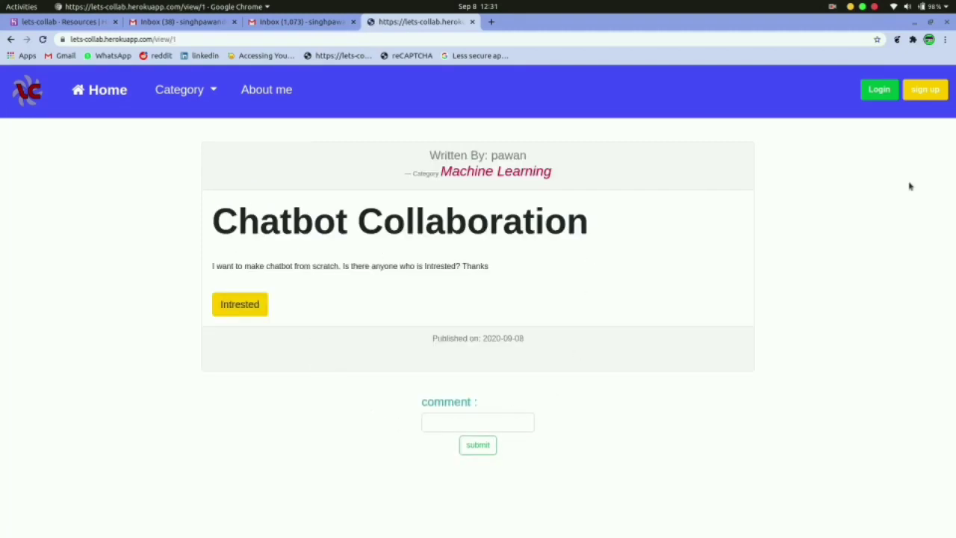
click(931, 95)
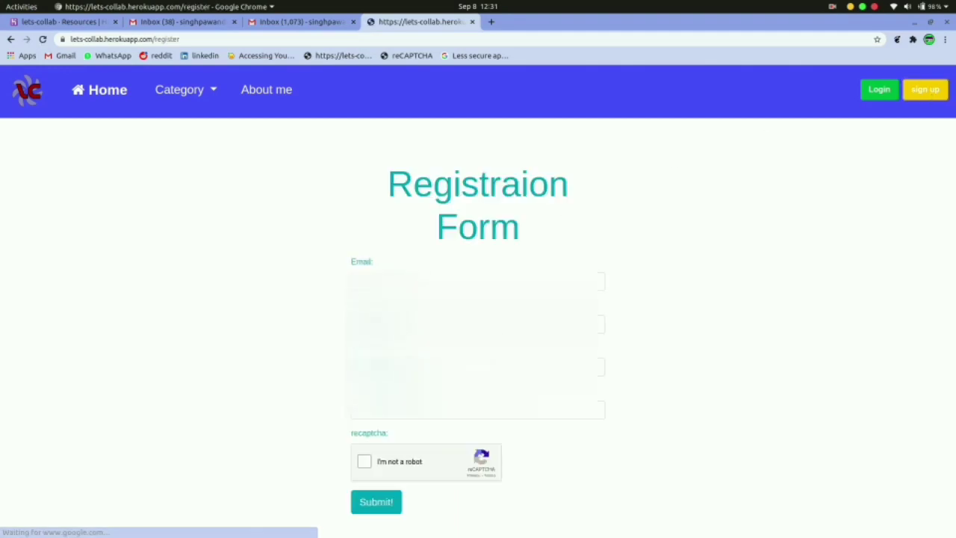
Step: Fill in the registration form fields one after another
key(Tab)
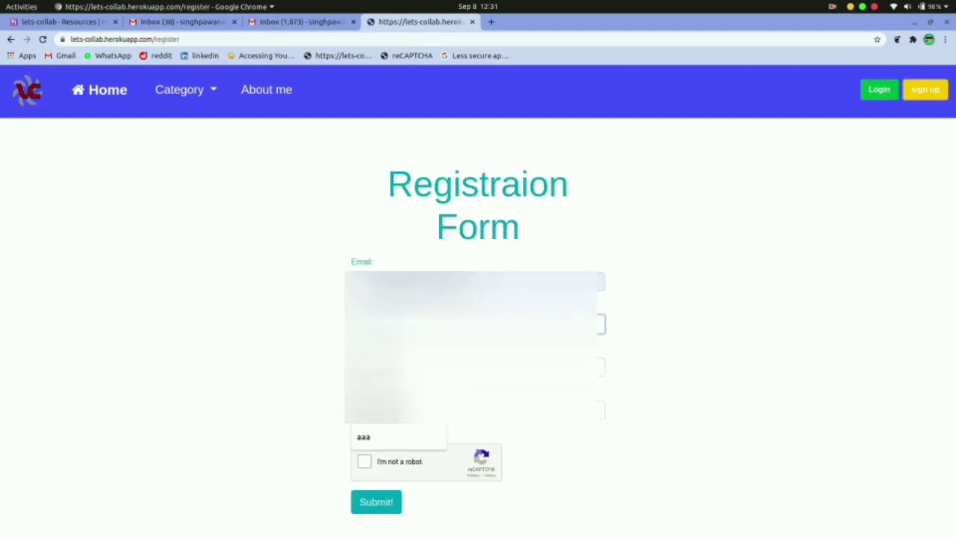
key(Tab)
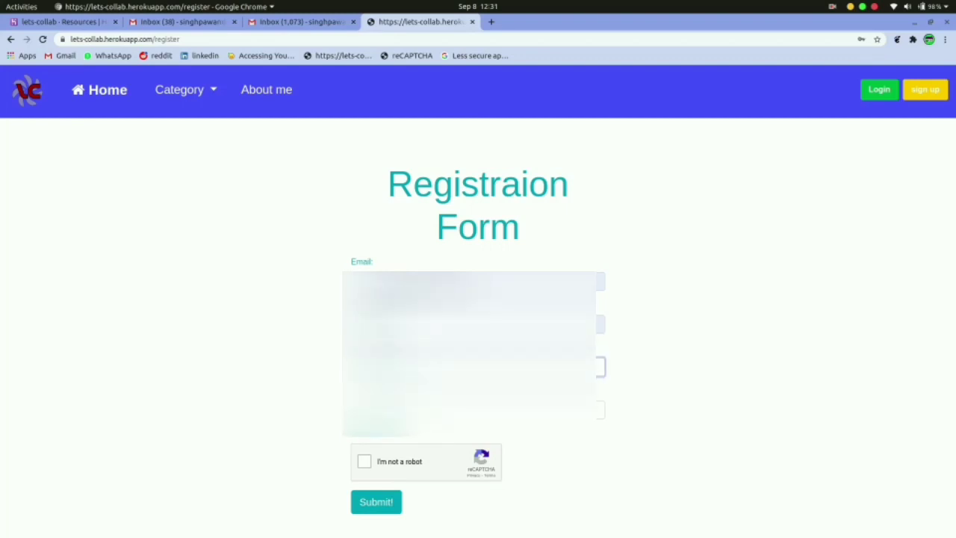
key(Tab)
Step: Pass the reCAPTCHA image challenge and submit, then highlight the 'confirmation mail sent' notice
click(363, 462)
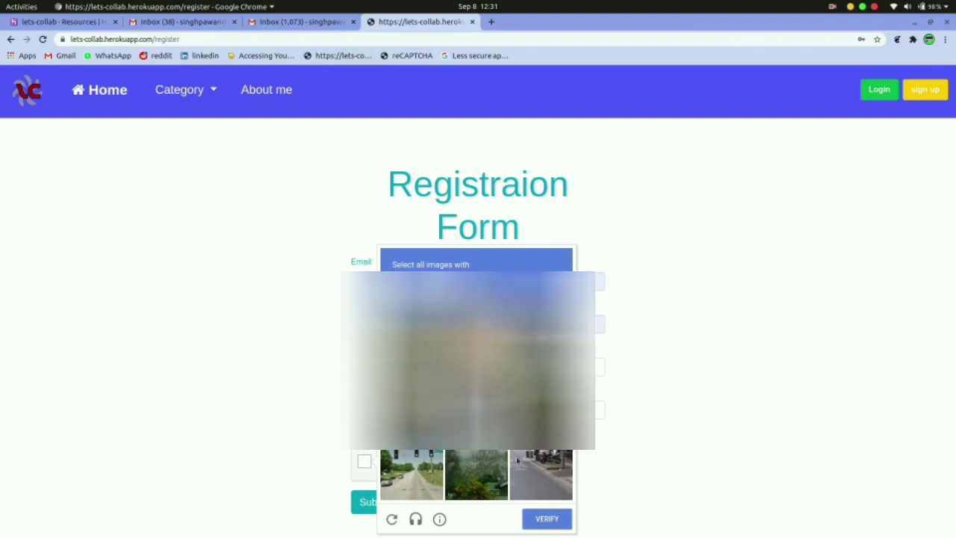
click(527, 476)
click(545, 520)
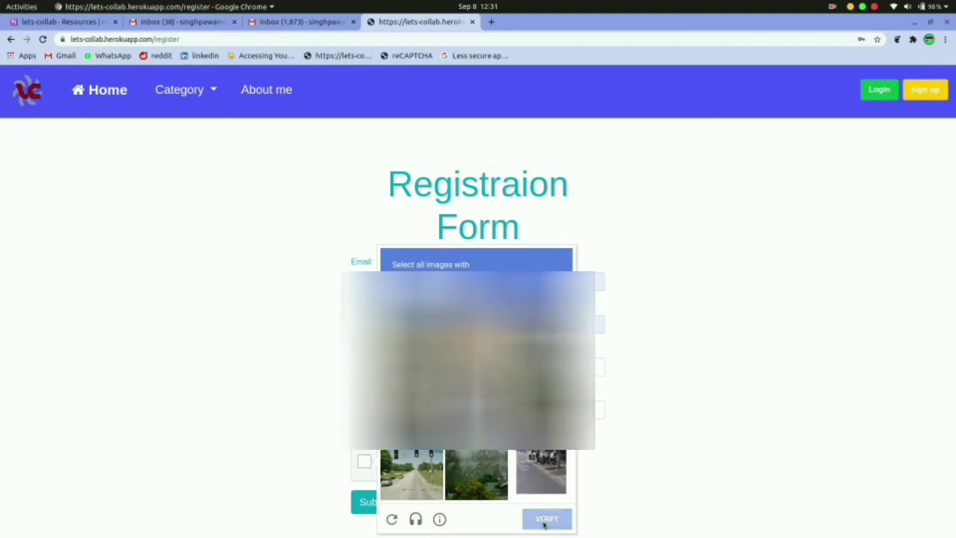
click(389, 505)
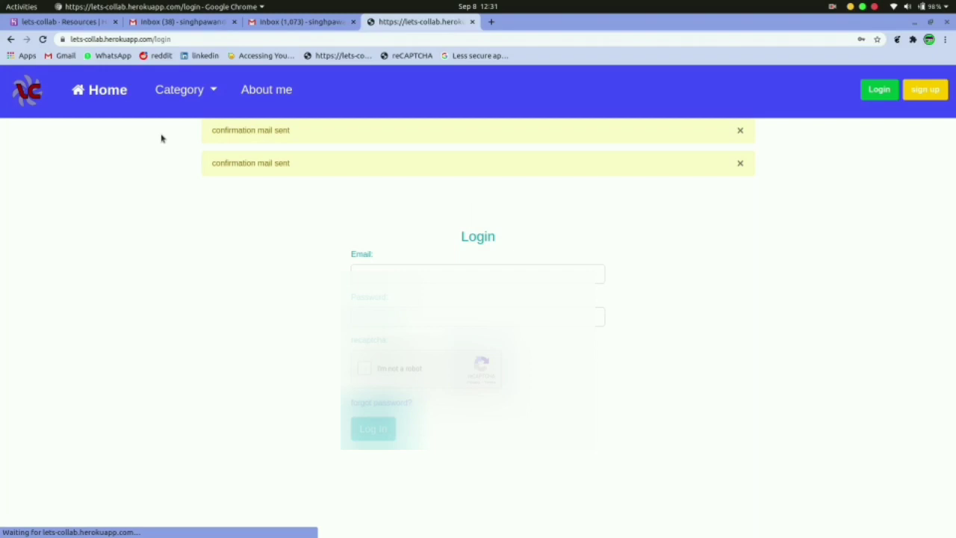
drag(215, 130, 354, 136)
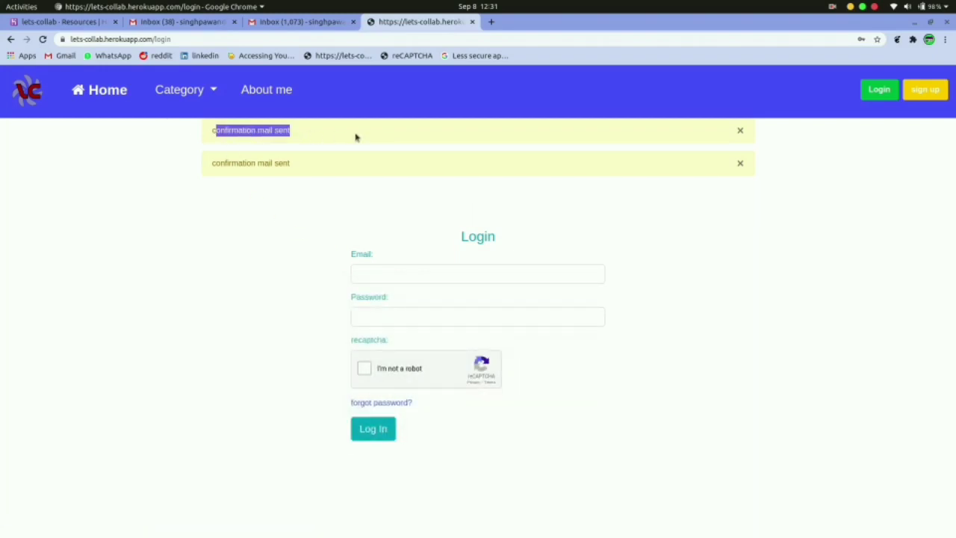
Step: Open the Confirm Mail verification email in the Gmail tab
click(309, 22)
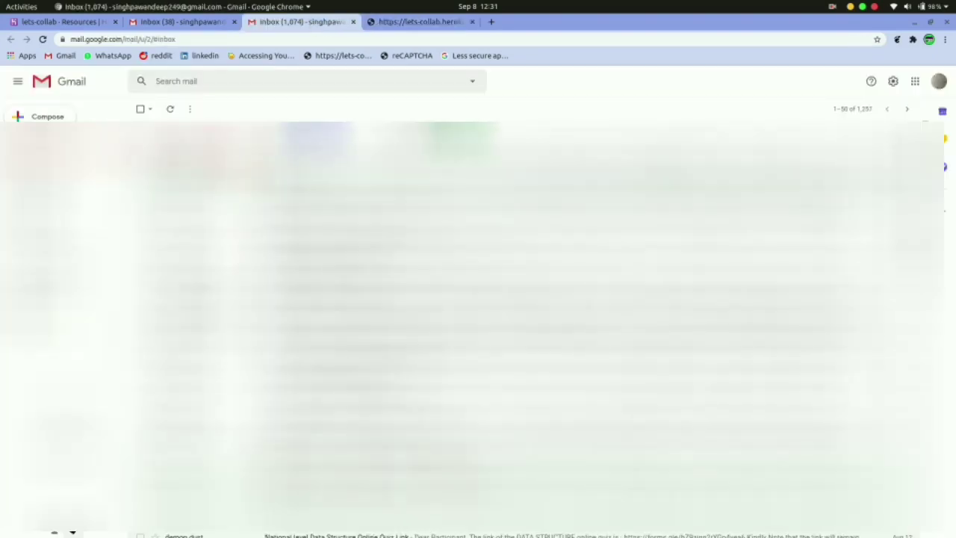
click(288, 164)
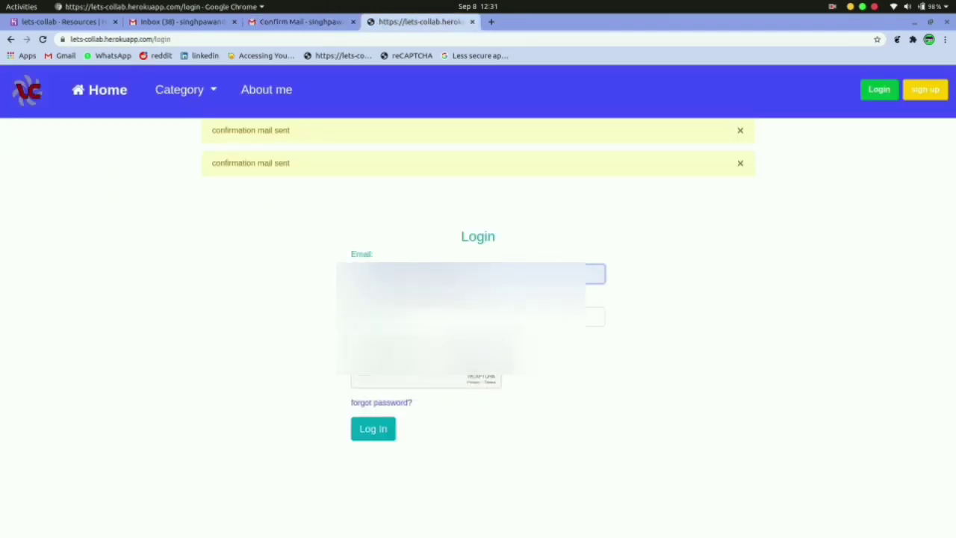
Step: Enter the login email and password, then solve the traffic-lights reCAPTCHA
key(Tab)
click(357, 378)
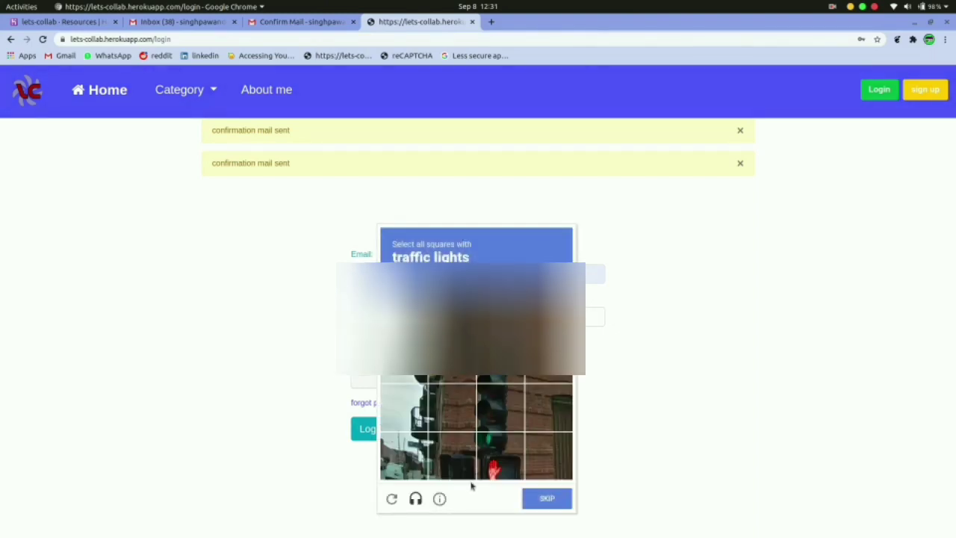
click(499, 456)
click(499, 407)
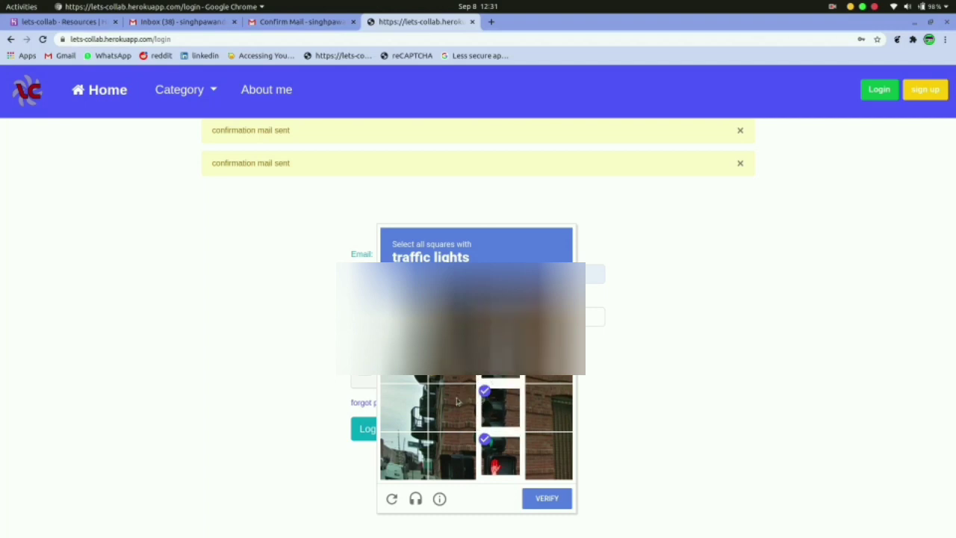
click(531, 502)
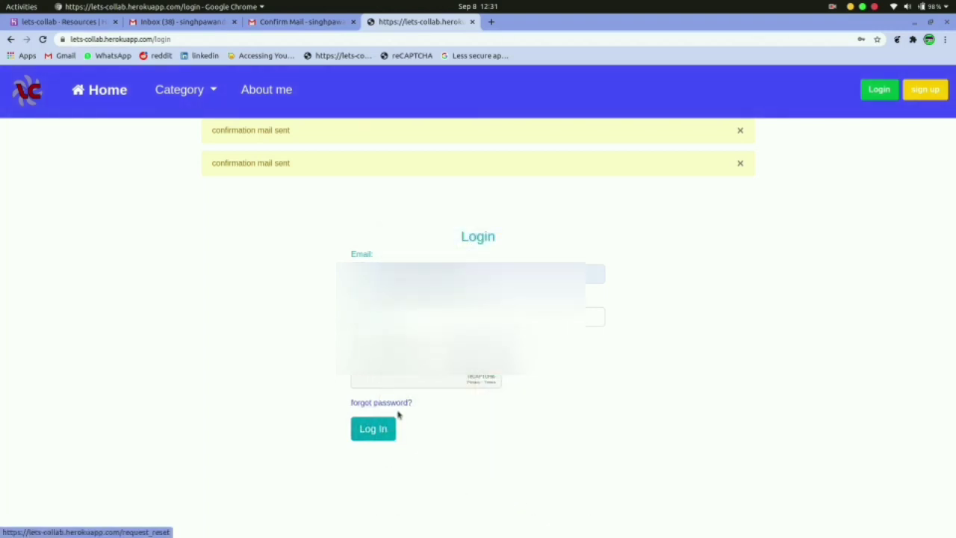
Step: Log in as pawan123, look at the profile Update Form, then go Home
click(373, 429)
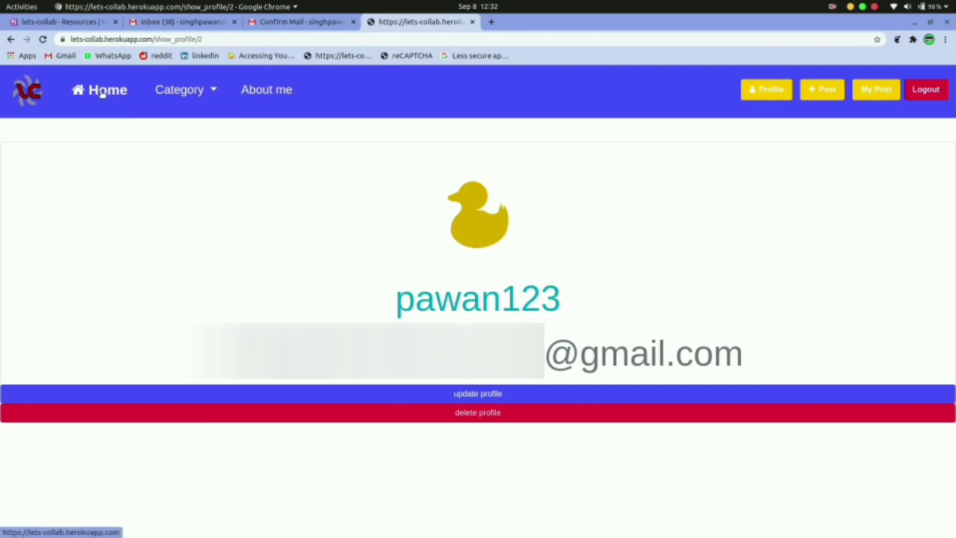
click(402, 414)
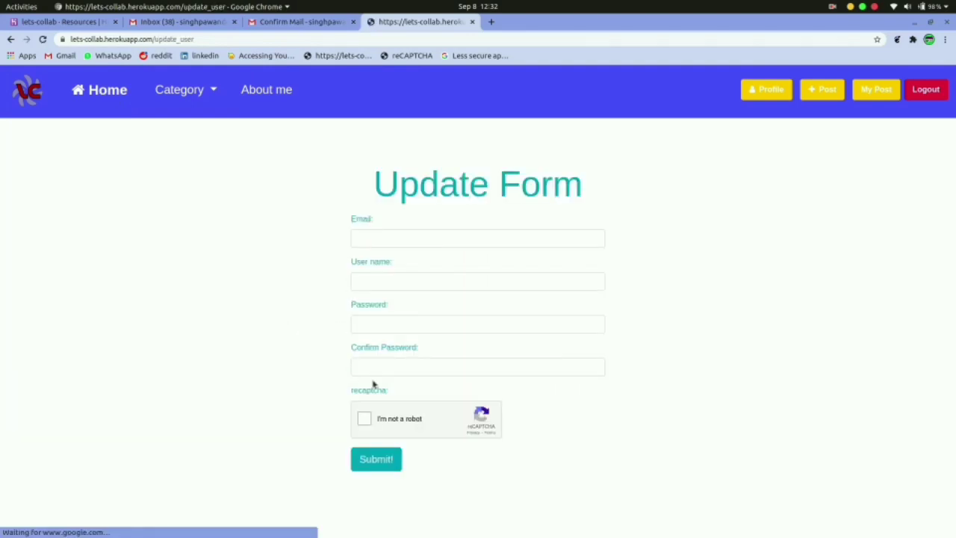
click(112, 92)
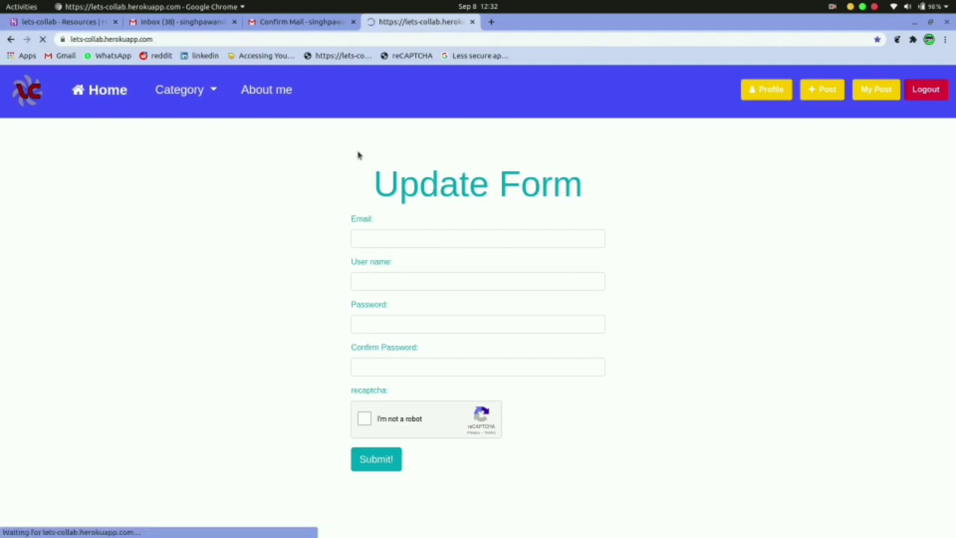
Step: Post the comment 'Hey i am intrested ! sent you' on the Chatbot Collaboration post
click(263, 250)
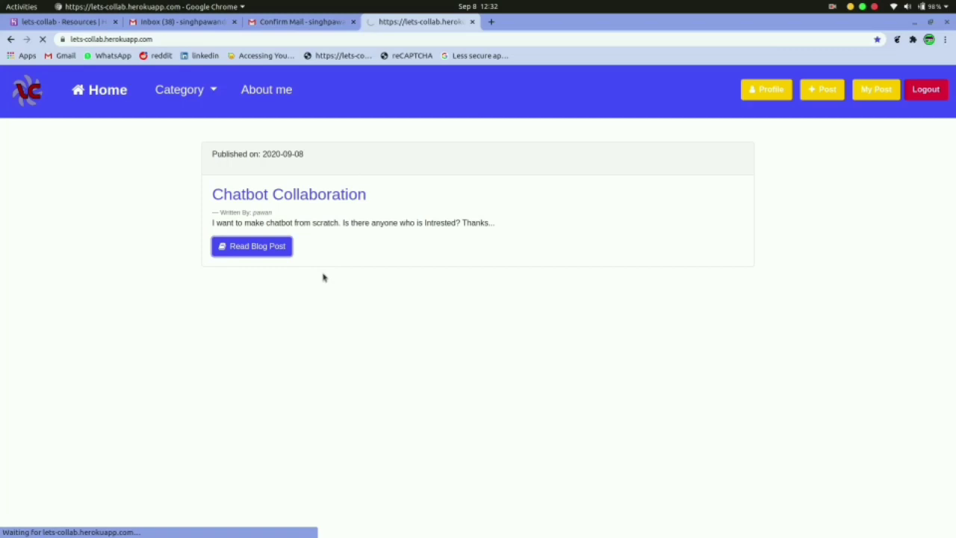
click(470, 424)
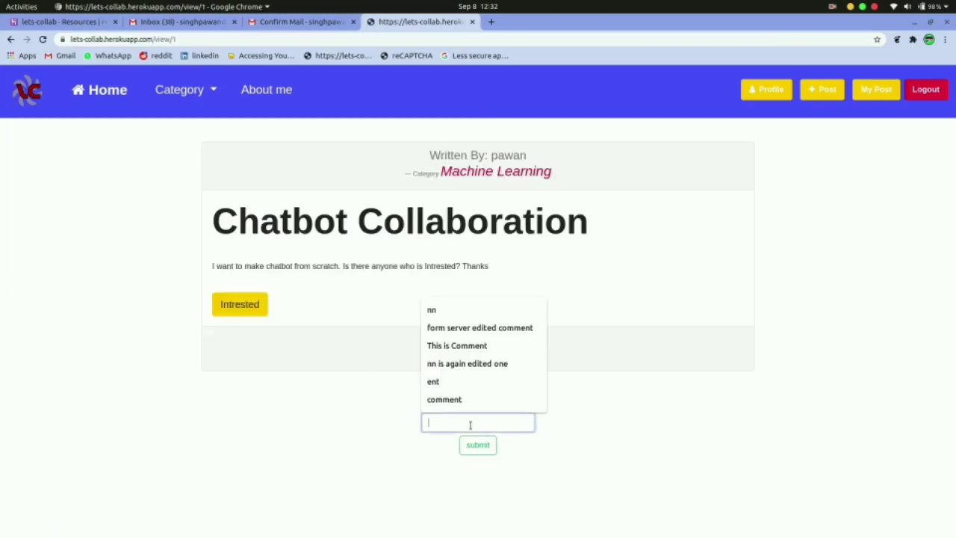
text(Hey i am intreste)
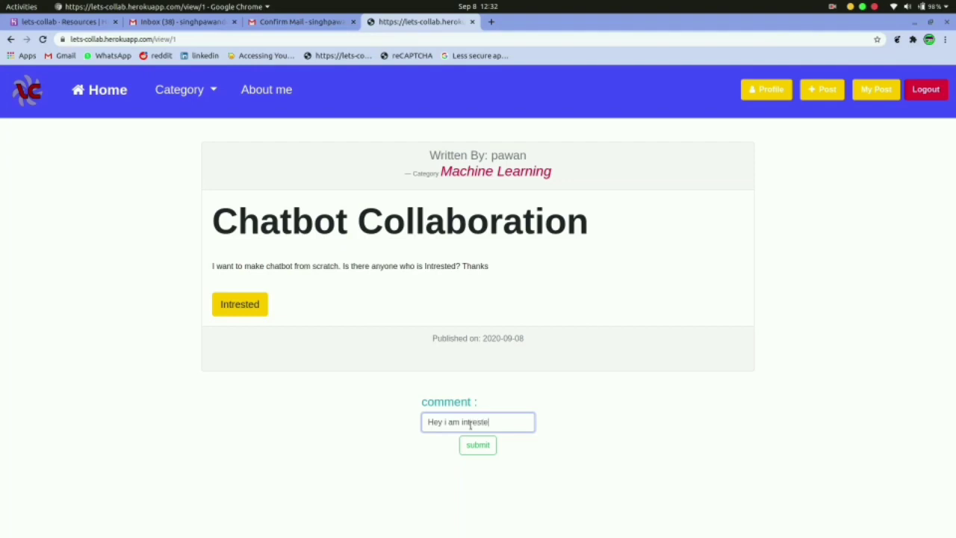
text(d I sent y)
text( ou)
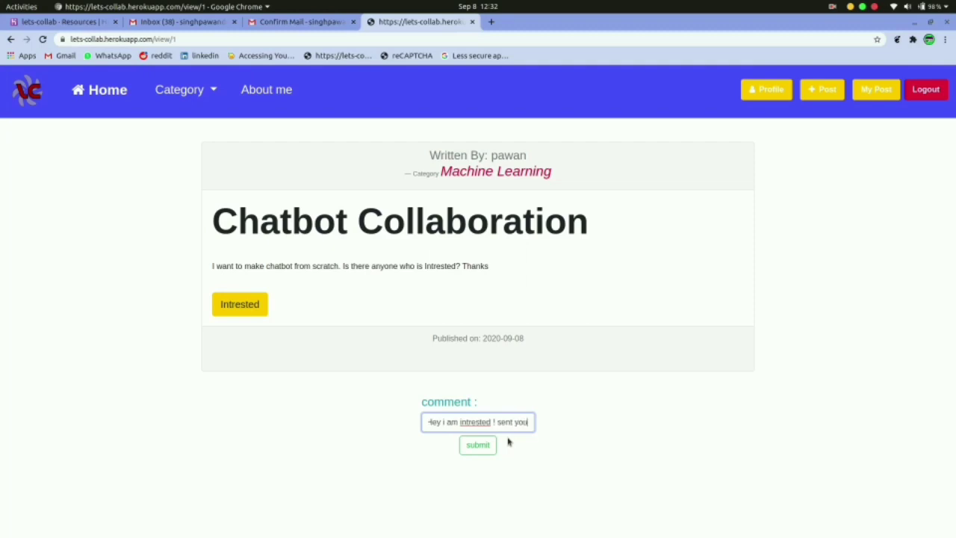
text( mail)
click(481, 448)
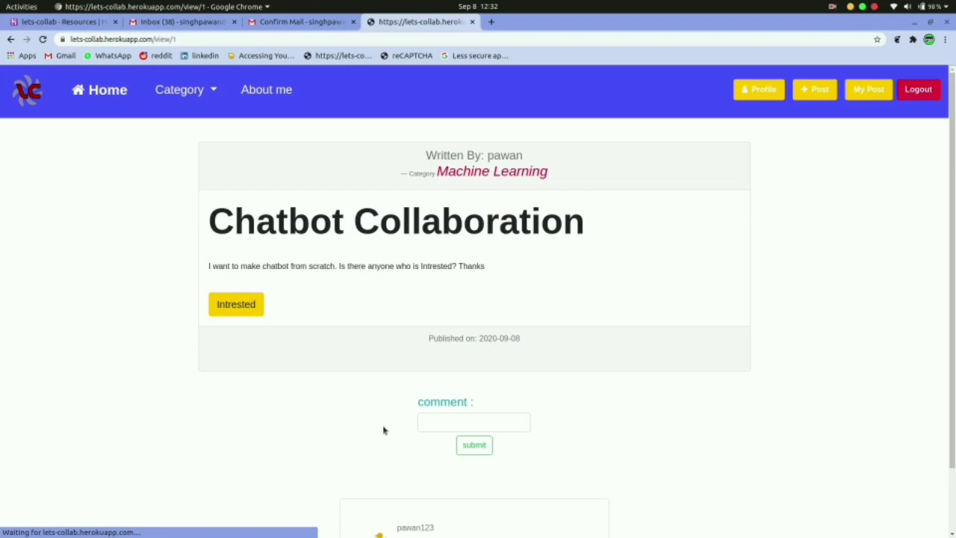
scroll(366, 421, down, 2)
scroll(260, 382, up, 2)
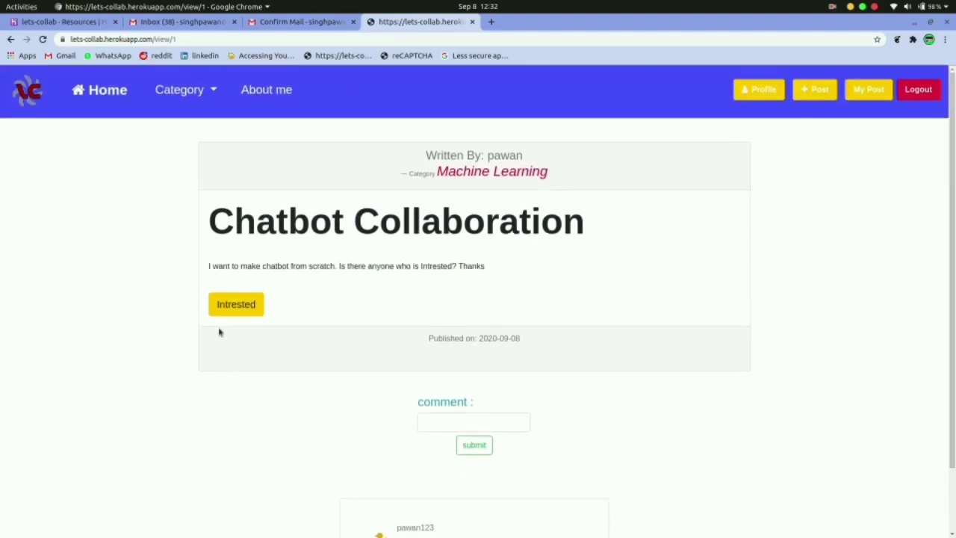
Step: Register interest in the post, then cancel and exit the Thunderbird account wizard
click(233, 313)
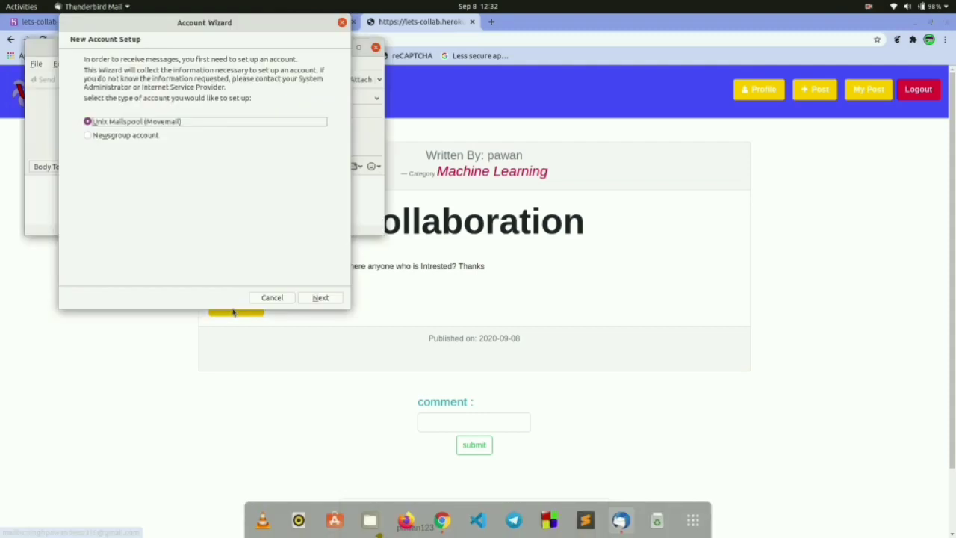
click(260, 299)
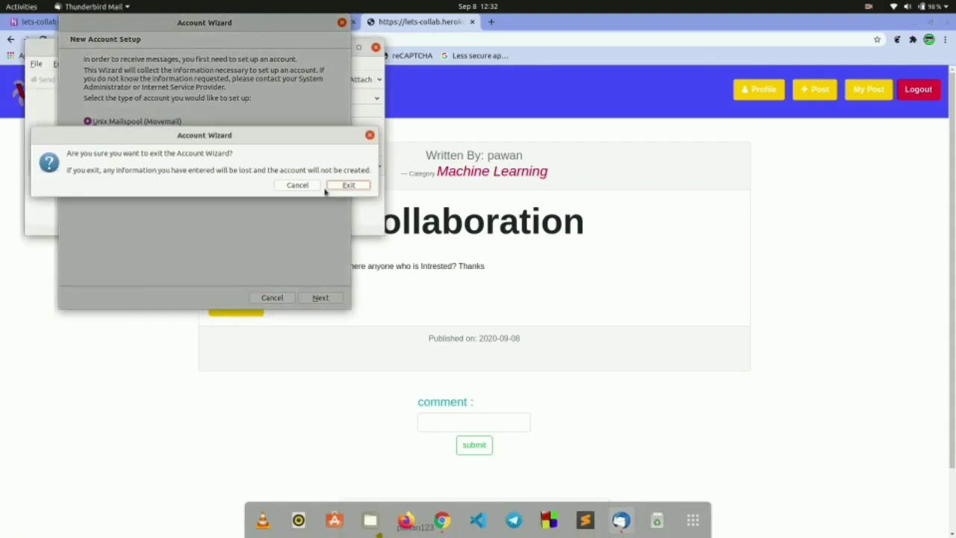
click(351, 186)
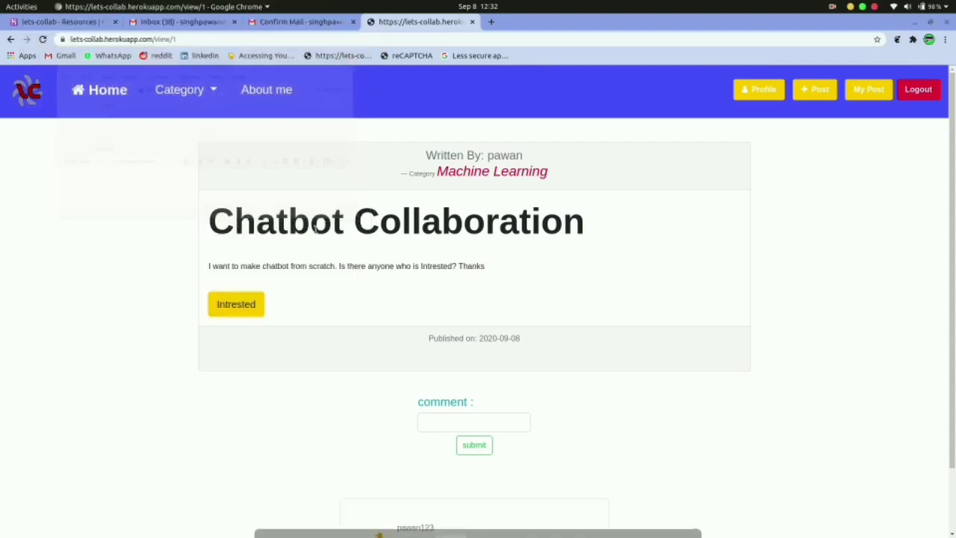
Step: Browse the Machine Learning category, check the Category dropdown, and return Home
click(485, 173)
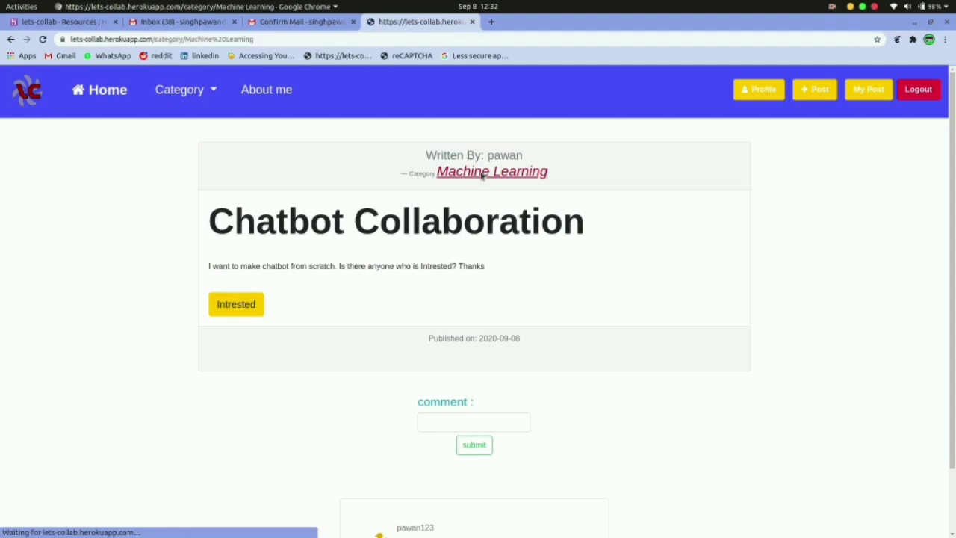
click(179, 89)
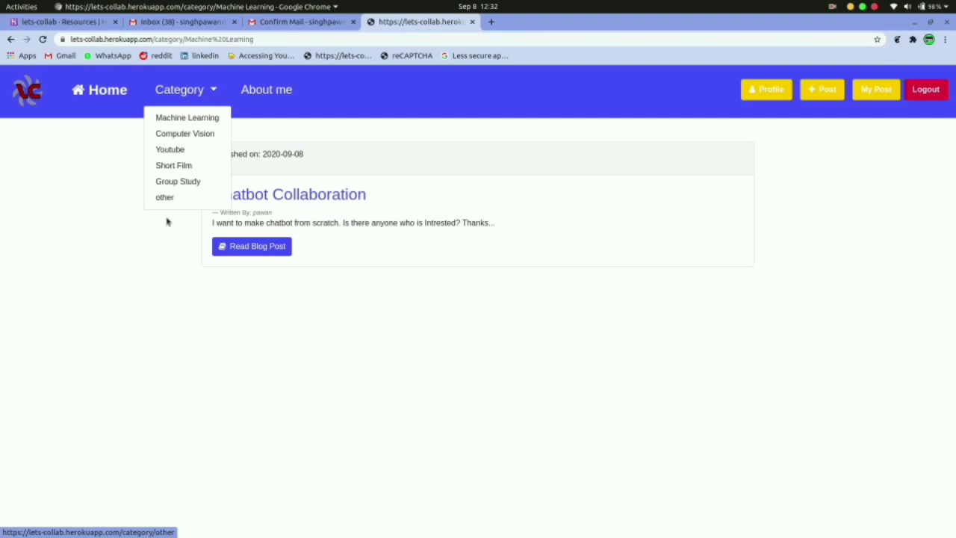
click(99, 90)
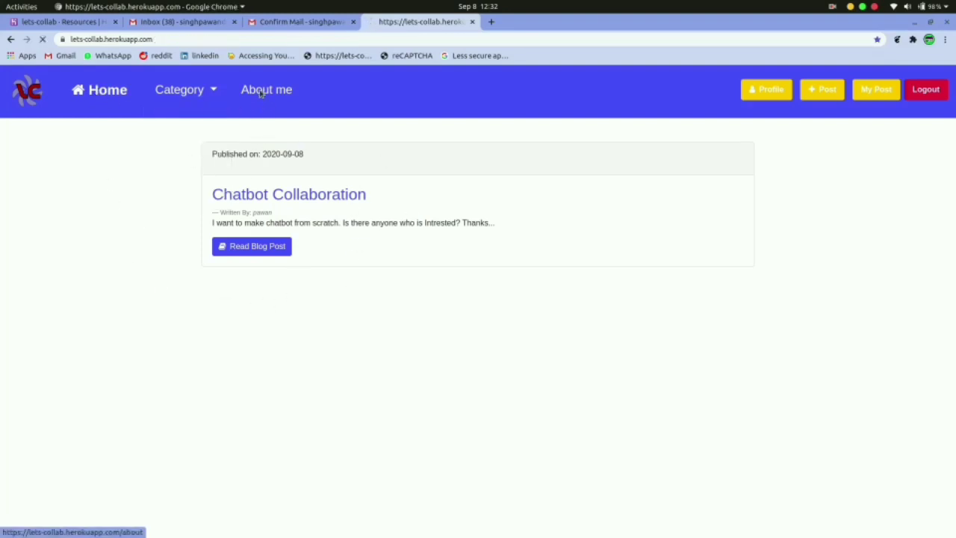
Step: Scroll through the About me page down to Get In Touch, then go back
click(261, 92)
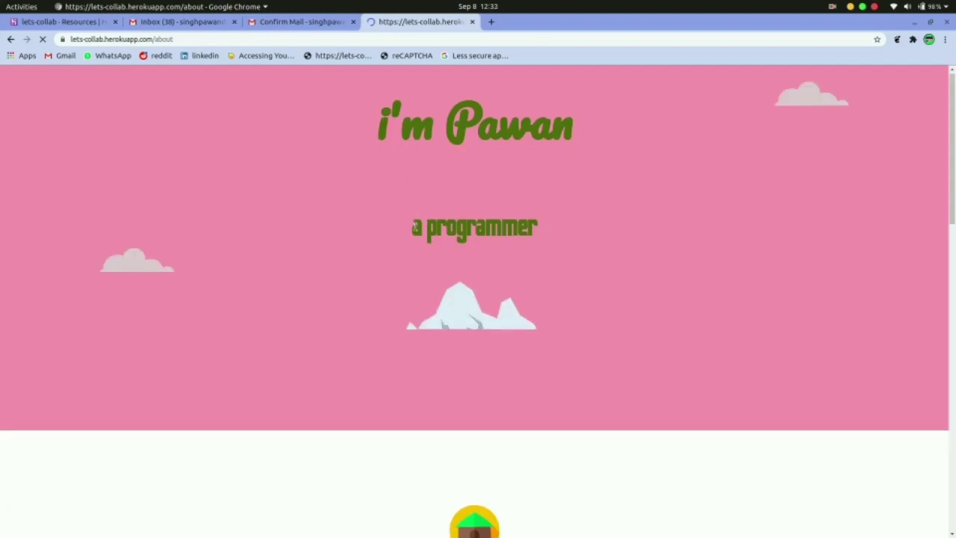
scroll(416, 220, down, 2)
scroll(415, 228, down, 2)
scroll(416, 236, up, 4)
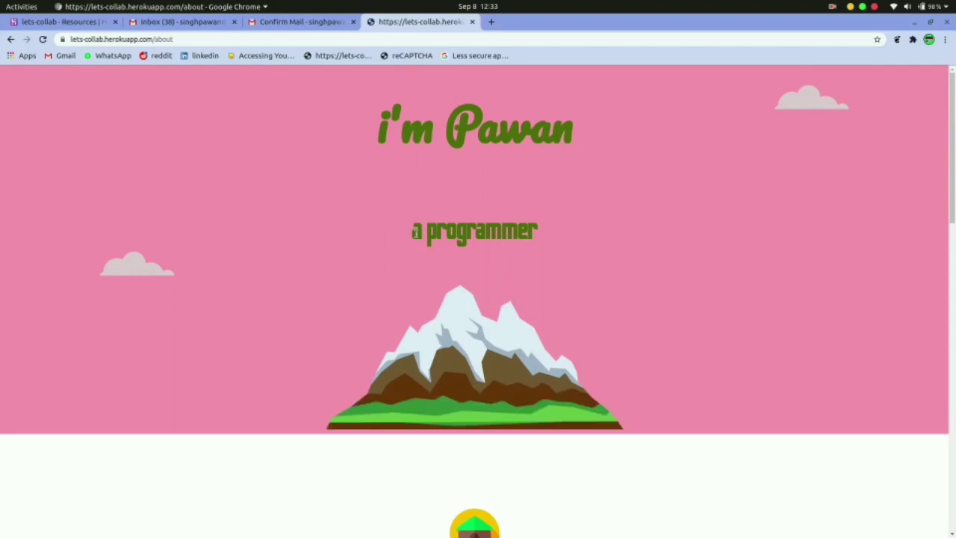
scroll(416, 233, down, 3)
scroll(416, 234, down, 3)
scroll(417, 236, down, 4)
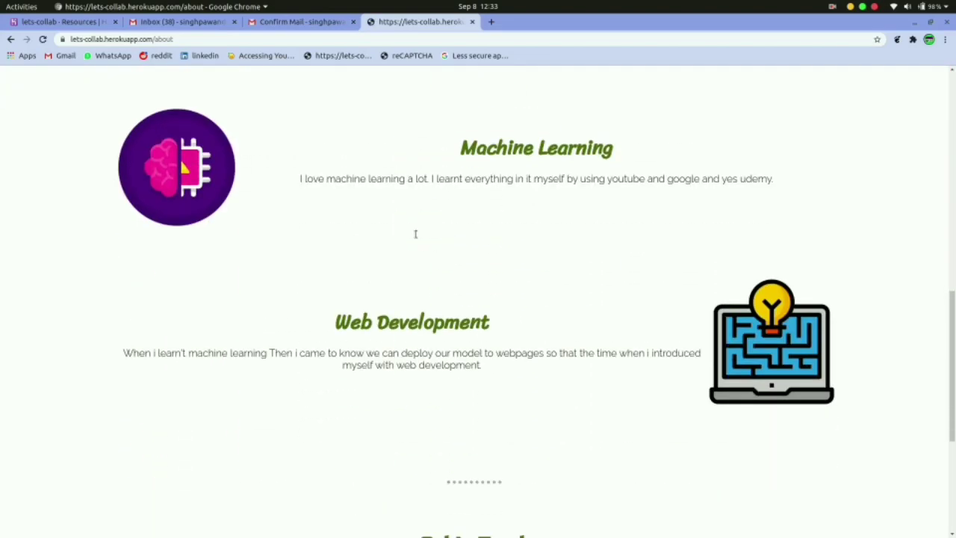
scroll(417, 238, down, 3)
scroll(417, 237, down, 2)
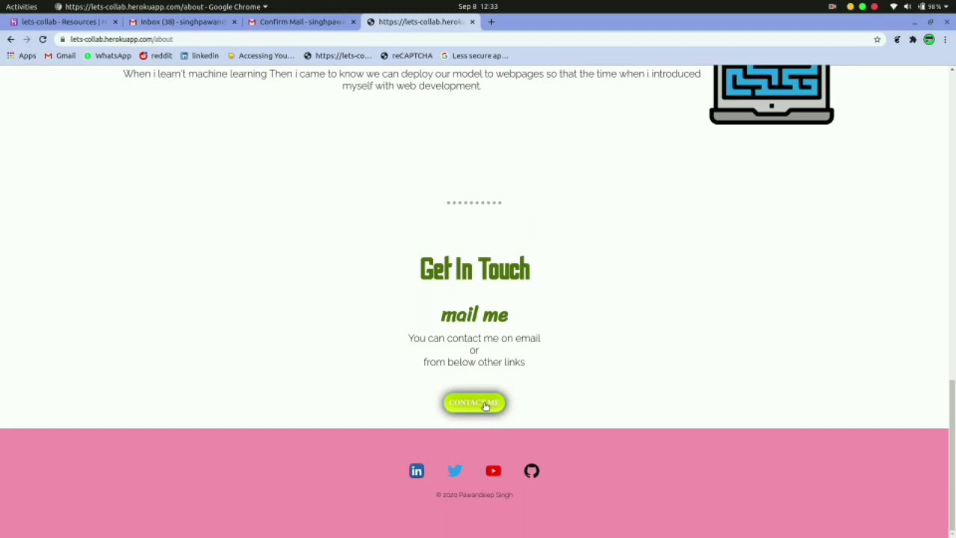
click(10, 39)
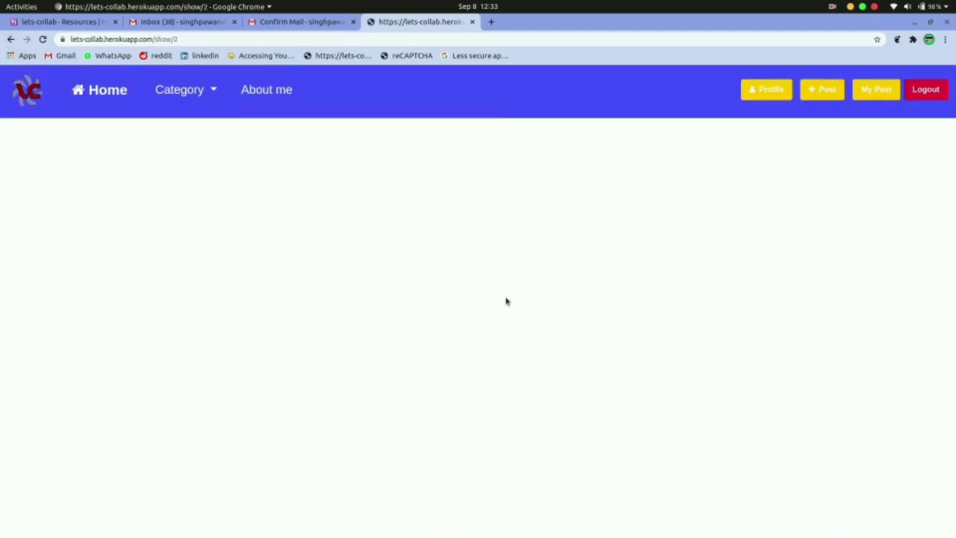
Step: Start a new post titled 'Youtube Collaboration' in the Youtube category
click(112, 97)
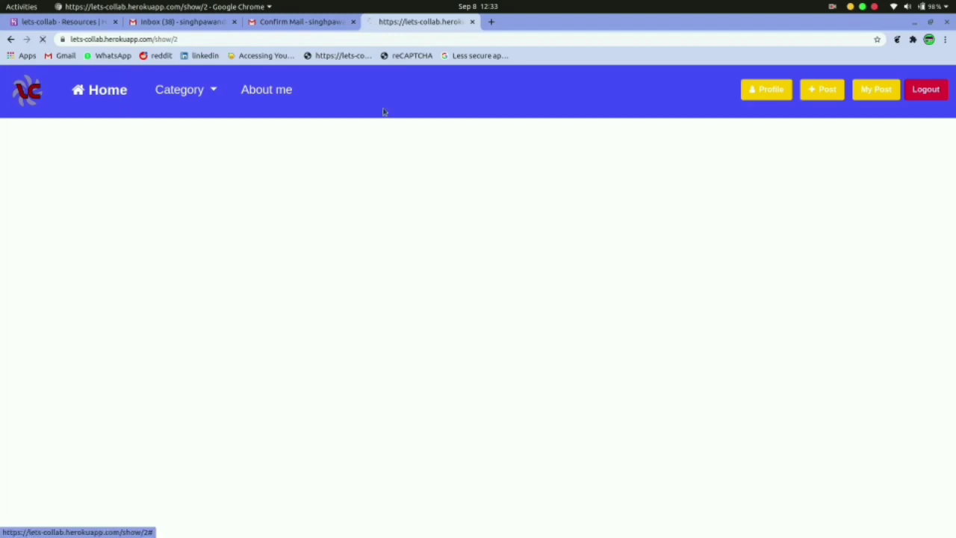
click(811, 96)
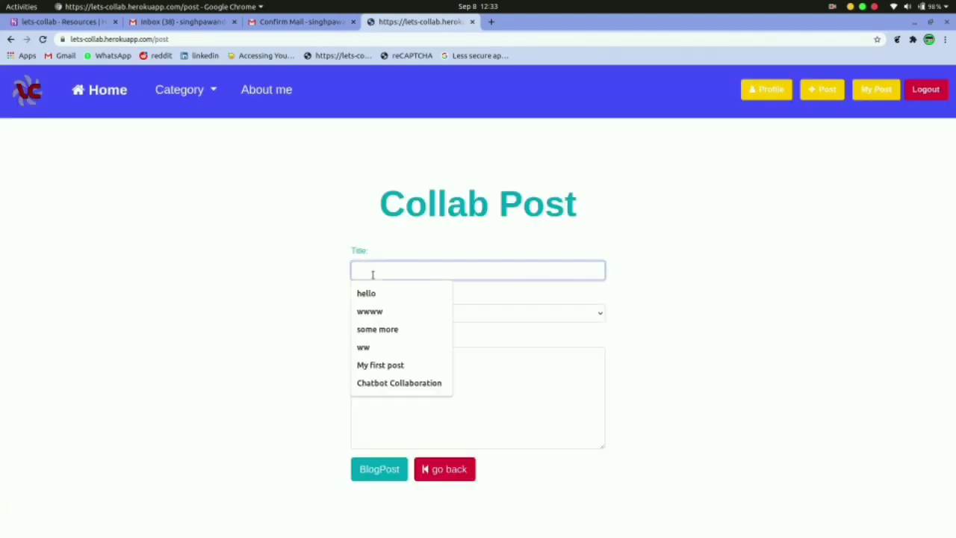
text(Youtube Collaboration)
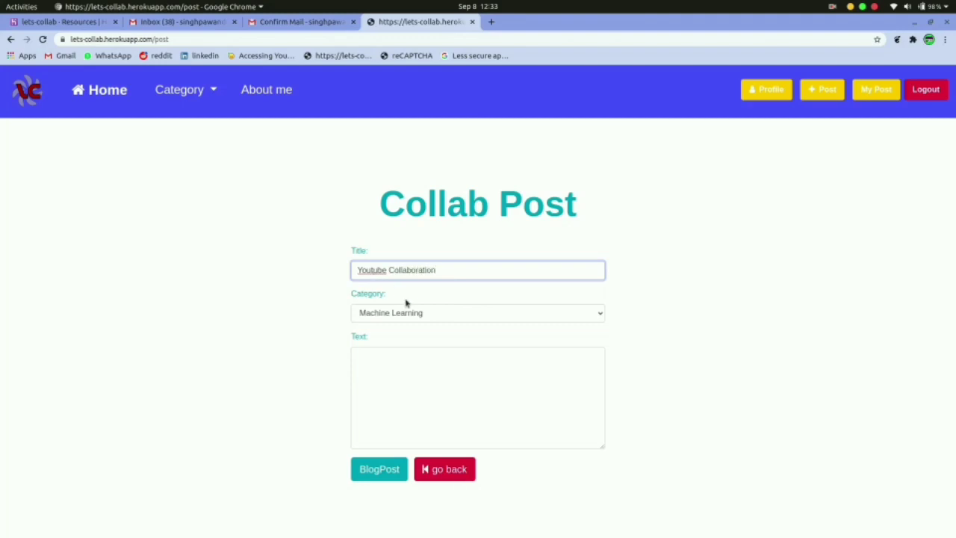
click(406, 311)
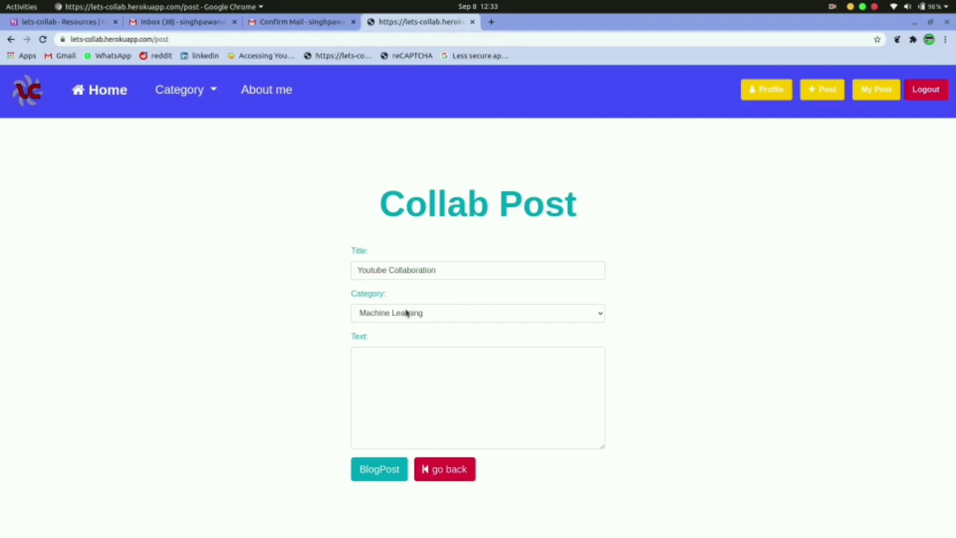
click(400, 348)
text(I want to strat)
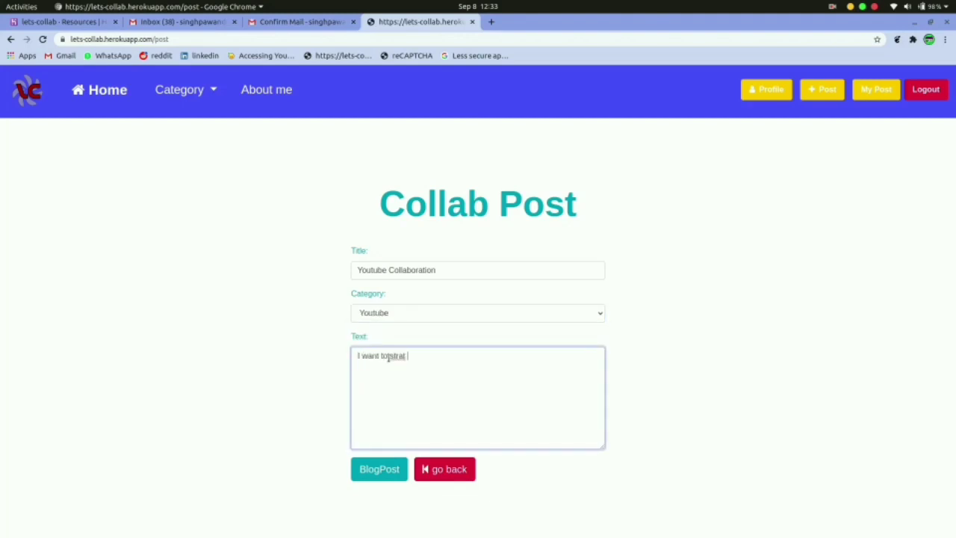
Step: Write the post text asking who wants to start a channel, and publish it
text(yo)
text(utube channel is there any one availabl)
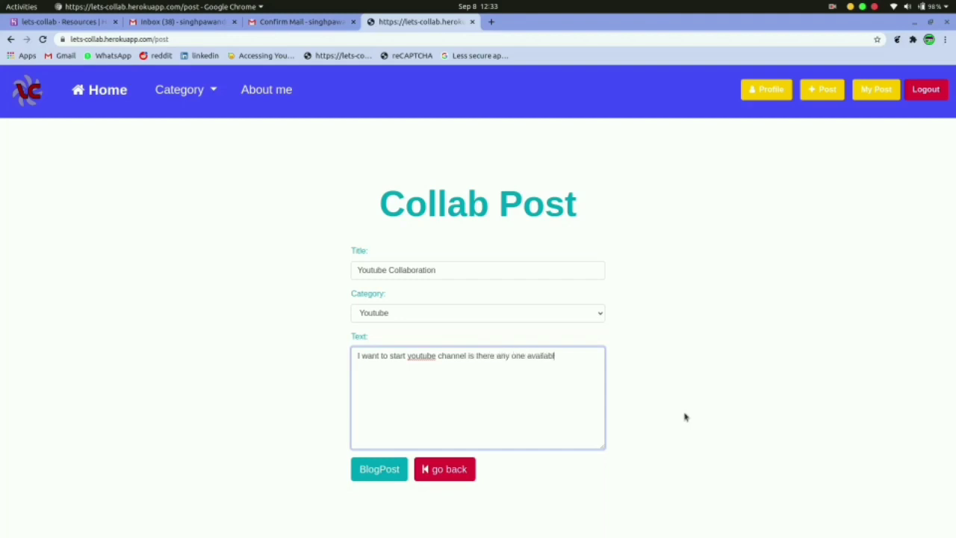
text(hanks)
click(404, 475)
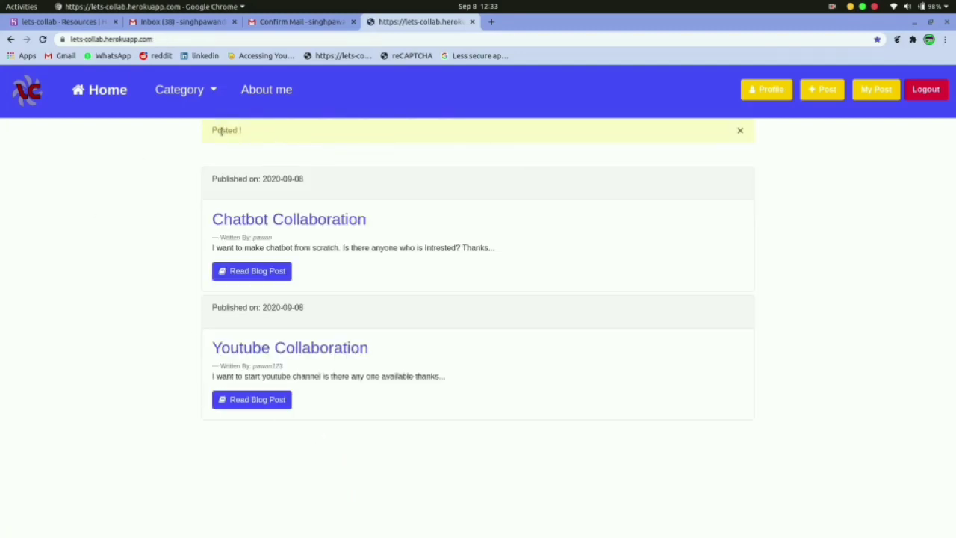
Step: Dismiss the 'Posted !' banner and view the Youtube category
drag(222, 132, 390, 132)
click(740, 130)
click(179, 90)
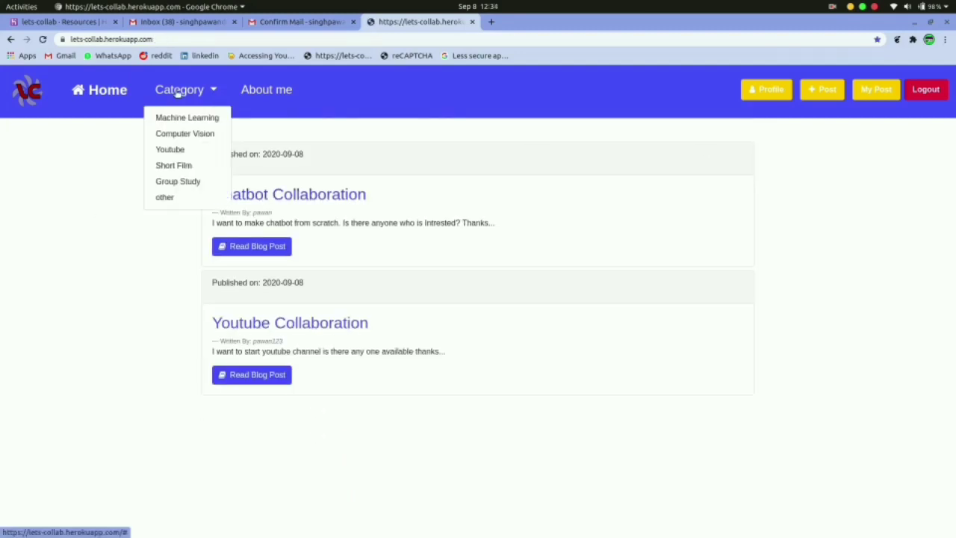
click(171, 149)
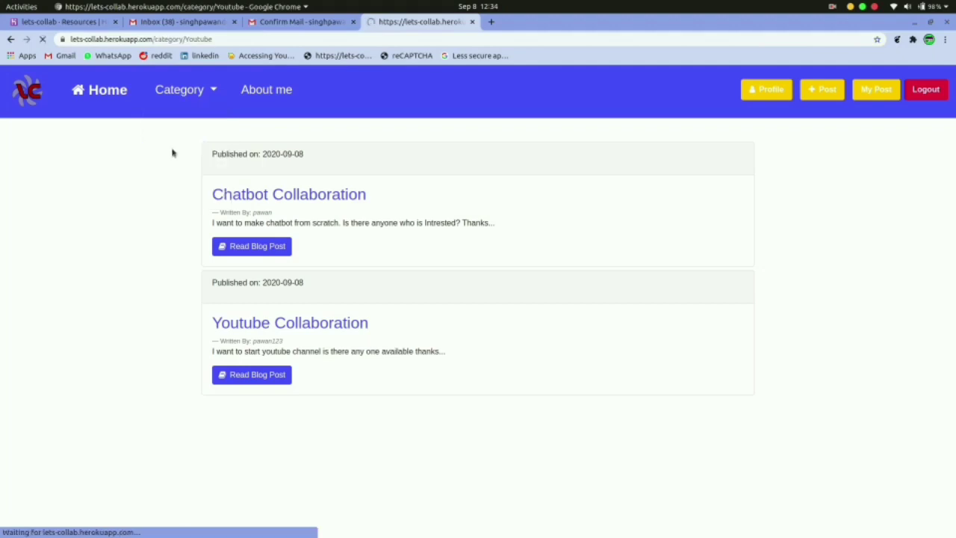
Step: Browse Machine Learning and the empty Group Study category, then return to the home feed
click(181, 91)
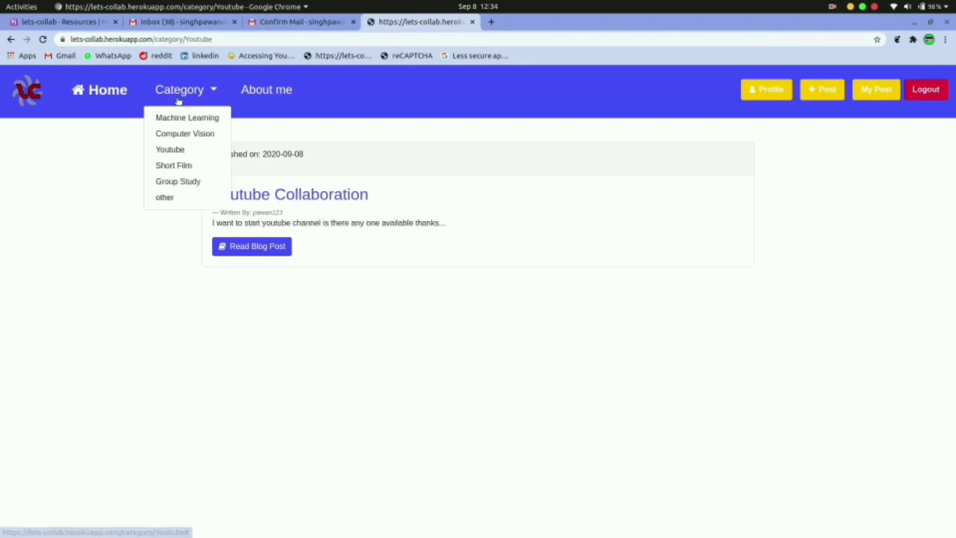
click(189, 118)
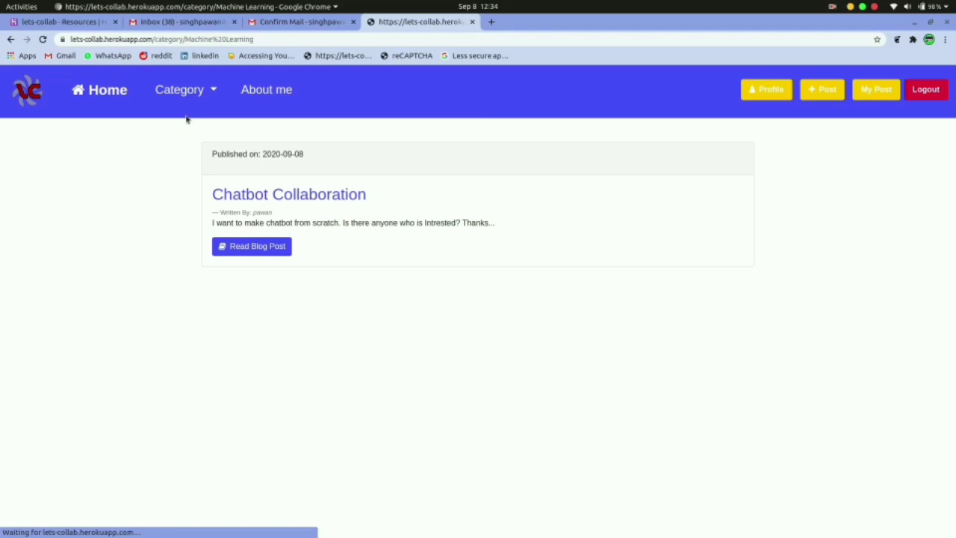
click(182, 92)
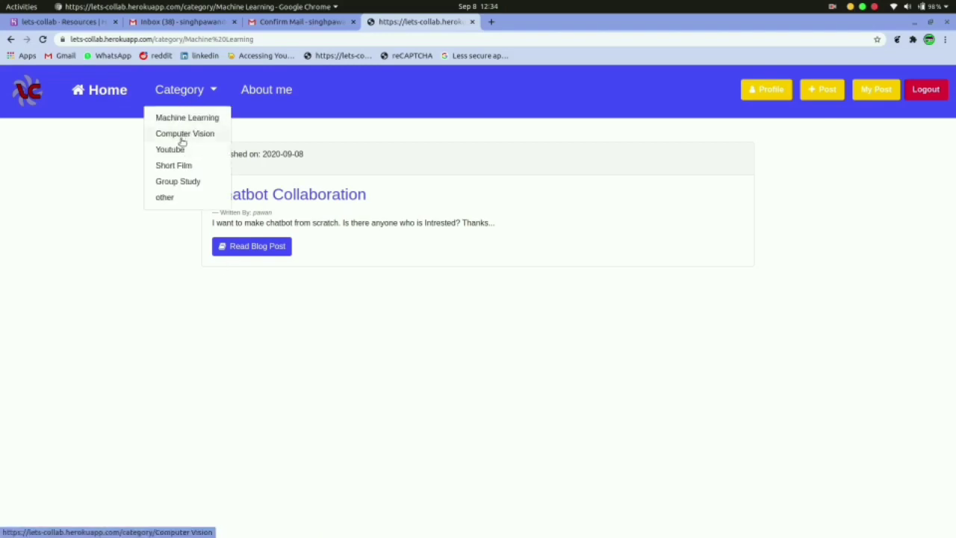
click(174, 187)
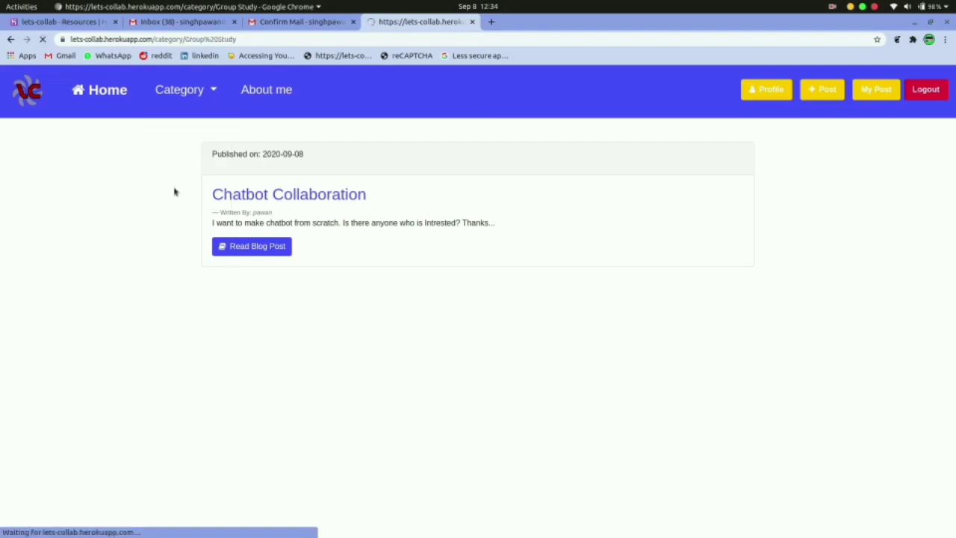
drag(167, 169, 740, 169)
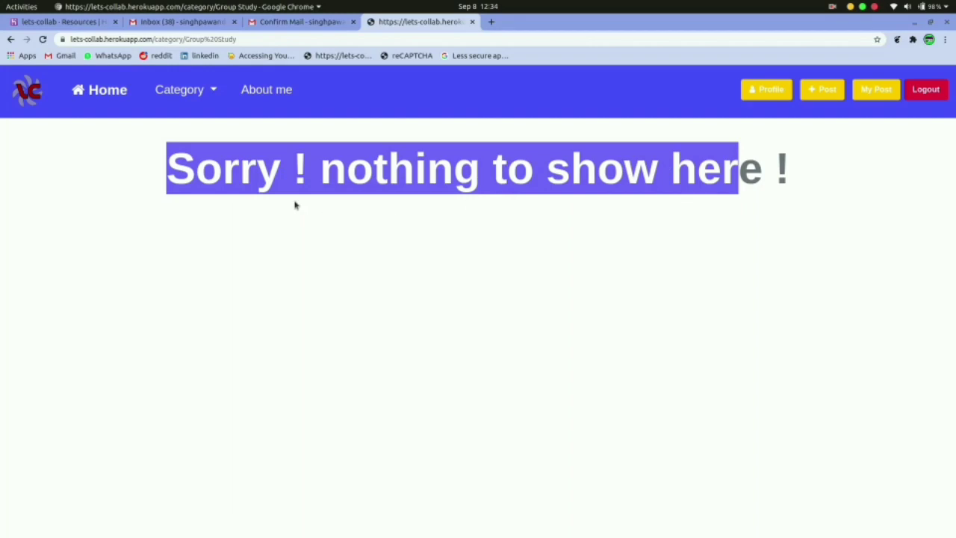
click(116, 90)
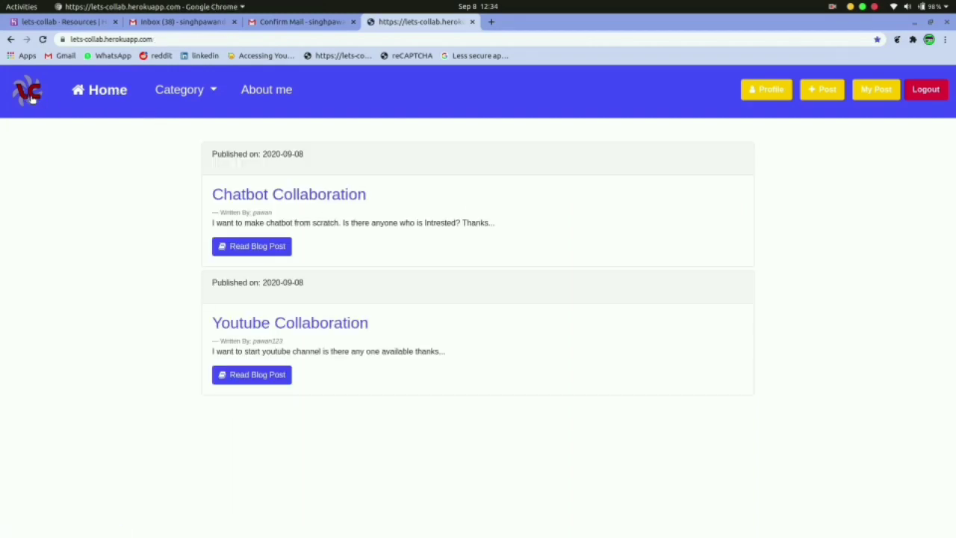
Step: Log out with the red navbar Logout button, leaving the 'logged out !' notice on the home feed
click(919, 95)
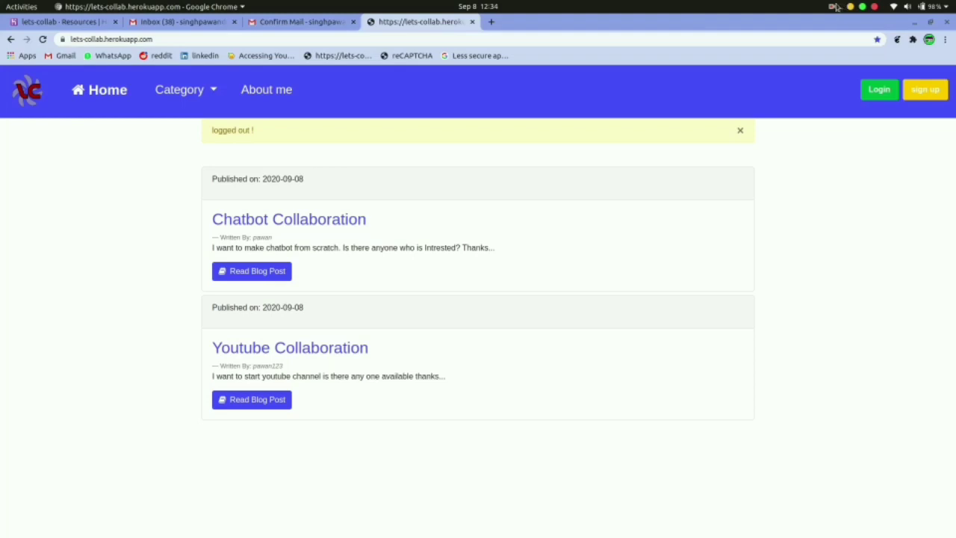
click(833, 6)
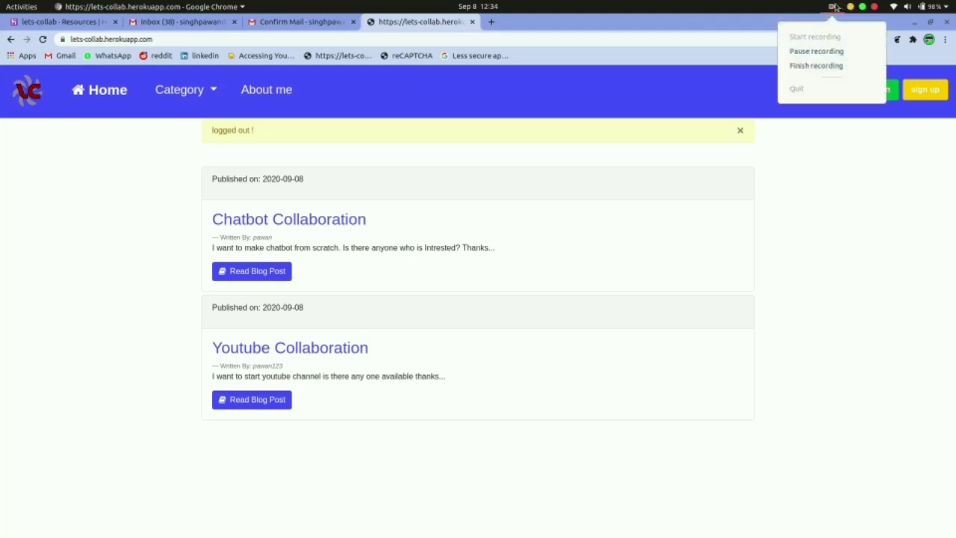